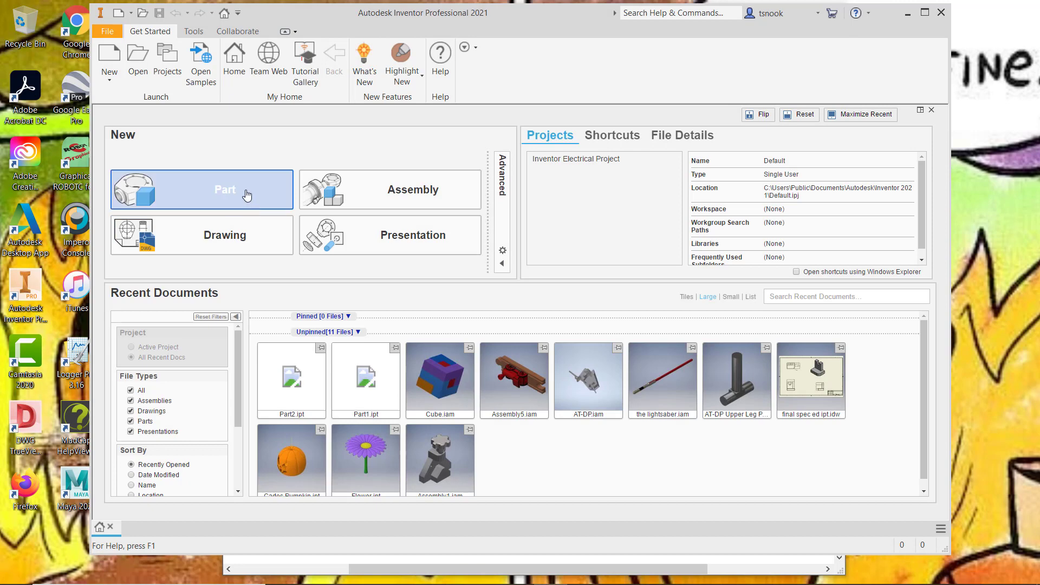
Step: Create a new part and start a 2D sketch on the front (XY) origin plane
{"action": "left_click", "coordinate": [247, 195]}
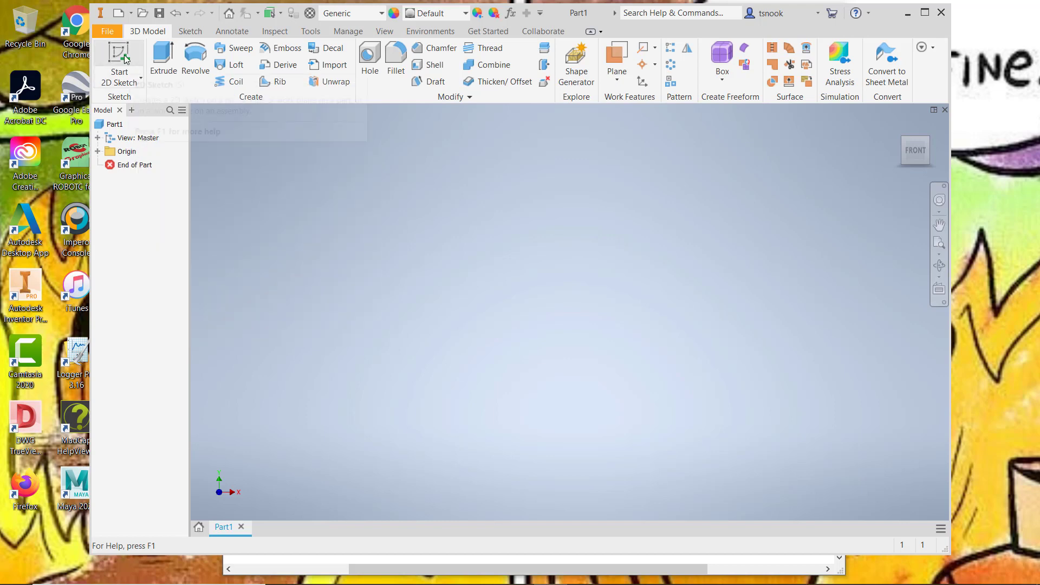
{"action": "left_click", "coordinate": [125, 55]}
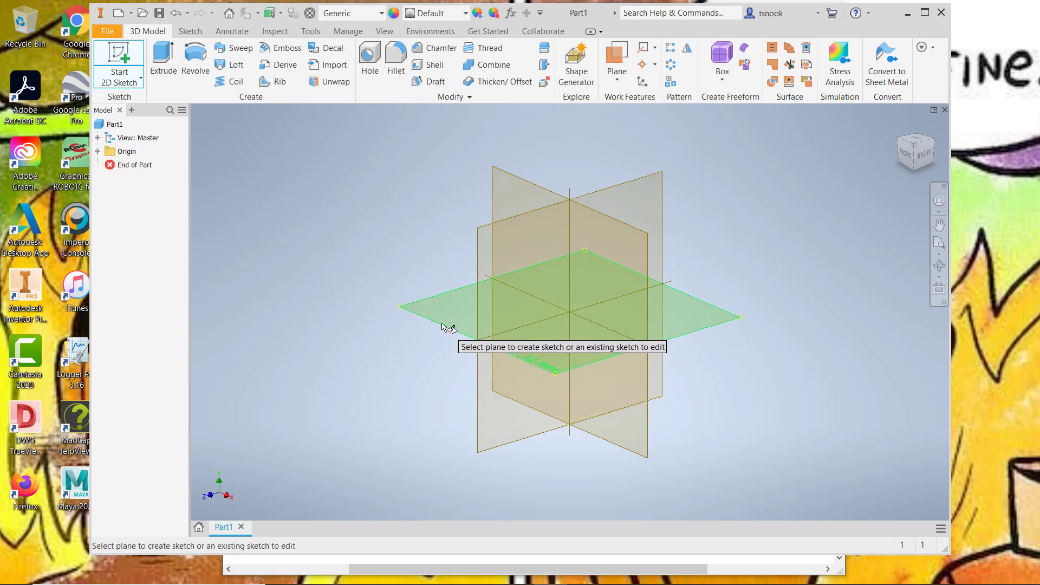
{"action": "left_click", "coordinate": [514, 193]}
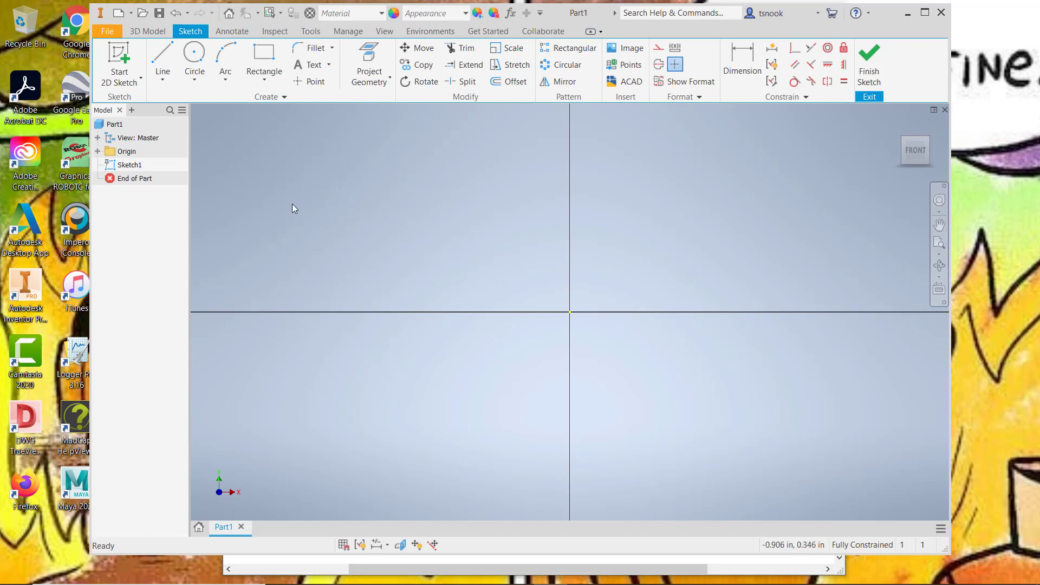
Step: Draw a 1 in by 1 in square with one corner at the origin and finish the sketch
{"action": "left_click", "coordinate": [264, 60]}
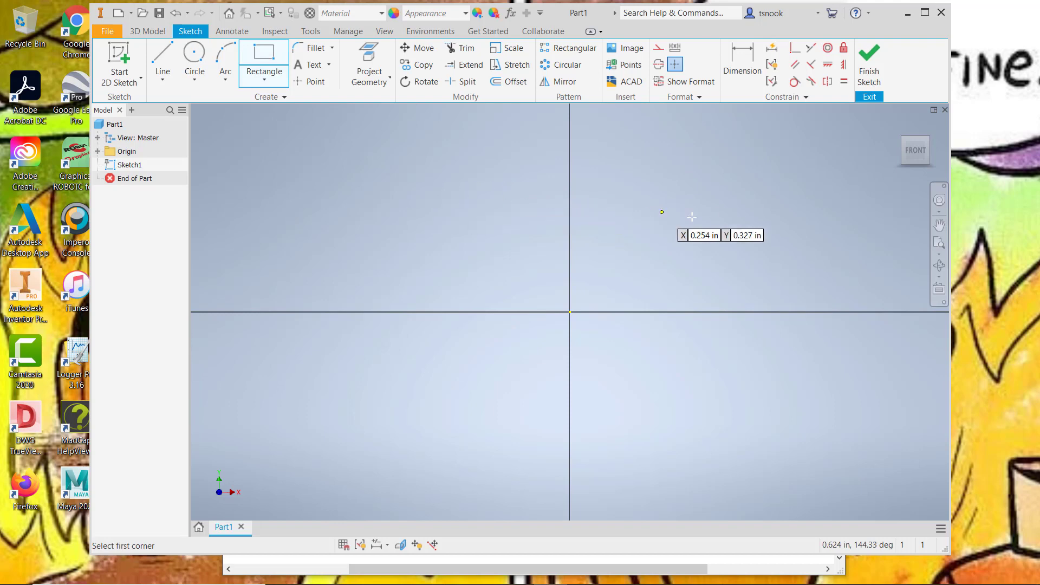
{"action": "left_click", "coordinate": [570, 312]}
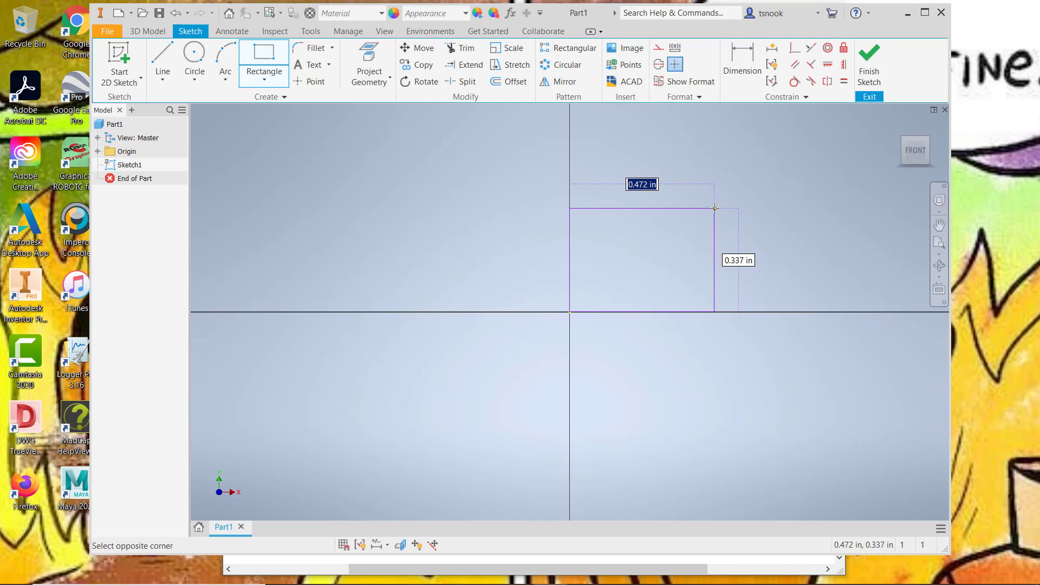
{"action": "type", "text": "1"}
{"action": "key", "text": "Tab"}
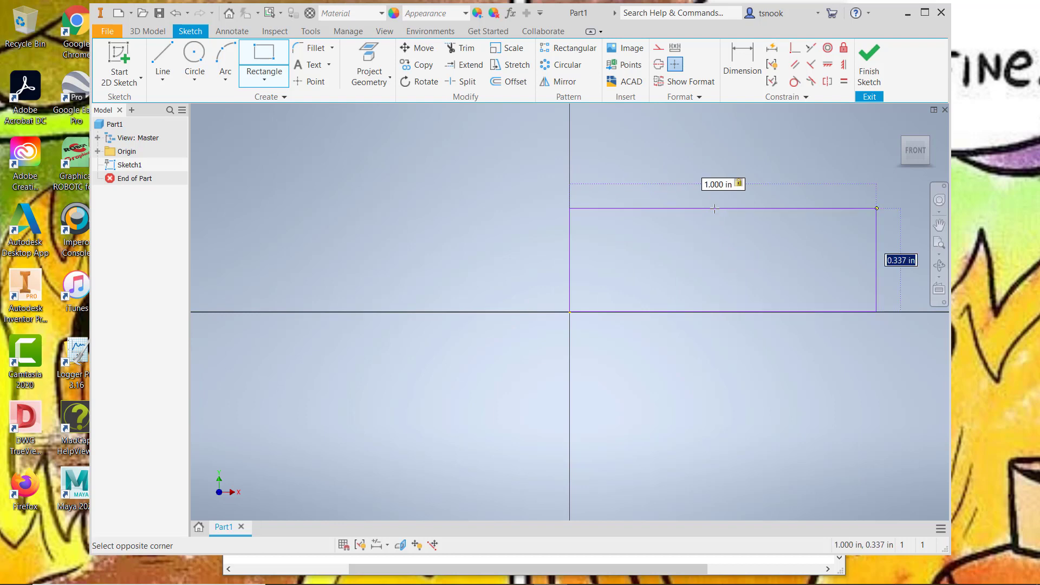
{"action": "type", "text": "1"}
{"action": "key", "text": "Return"}
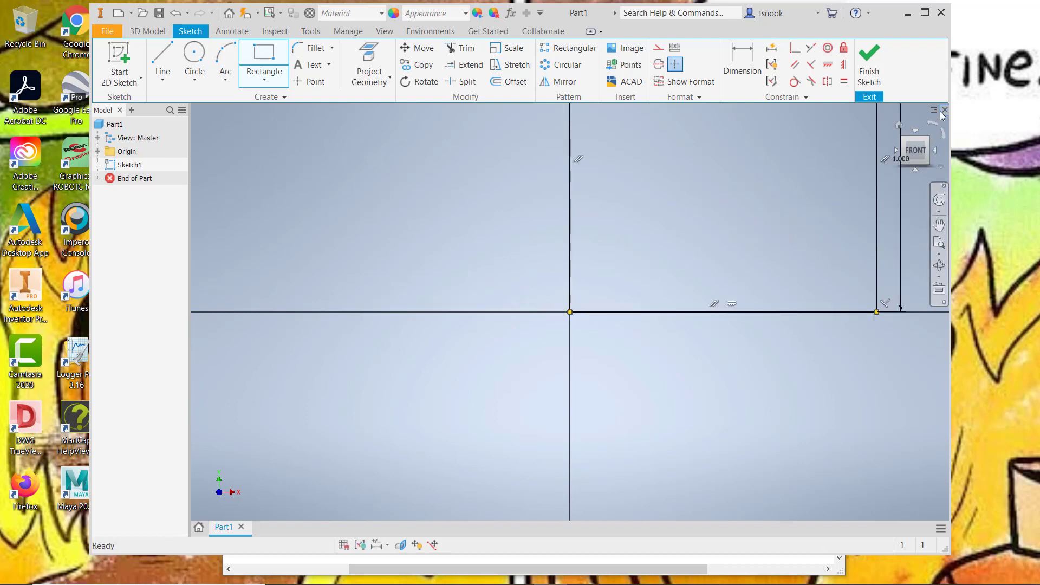
{"action": "left_click", "coordinate": [869, 54]}
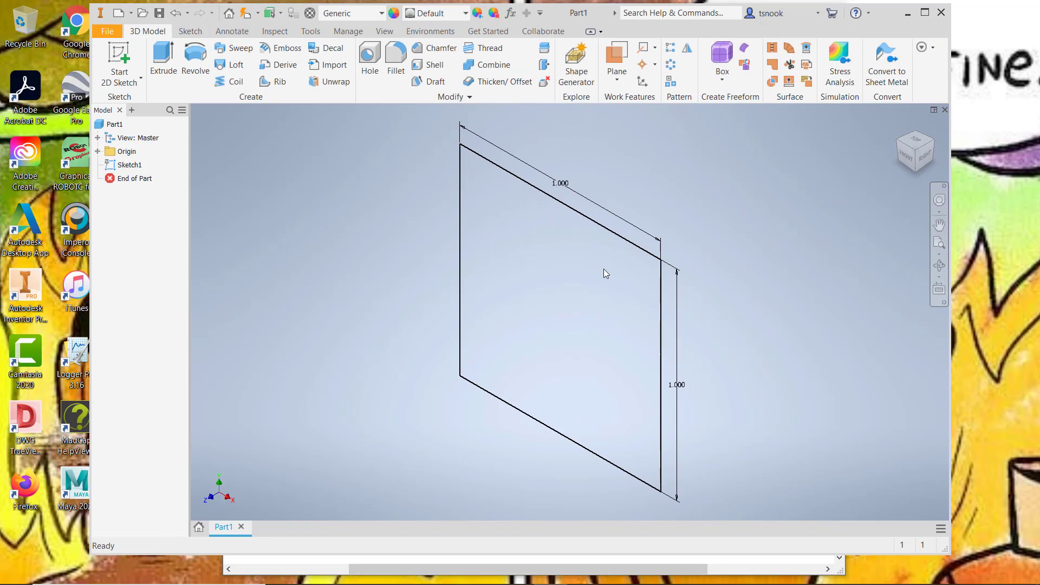
Step: Maximize the program window and extrude the square profile 1 in to form a cube
{"action": "left_click", "coordinate": [924, 11]}
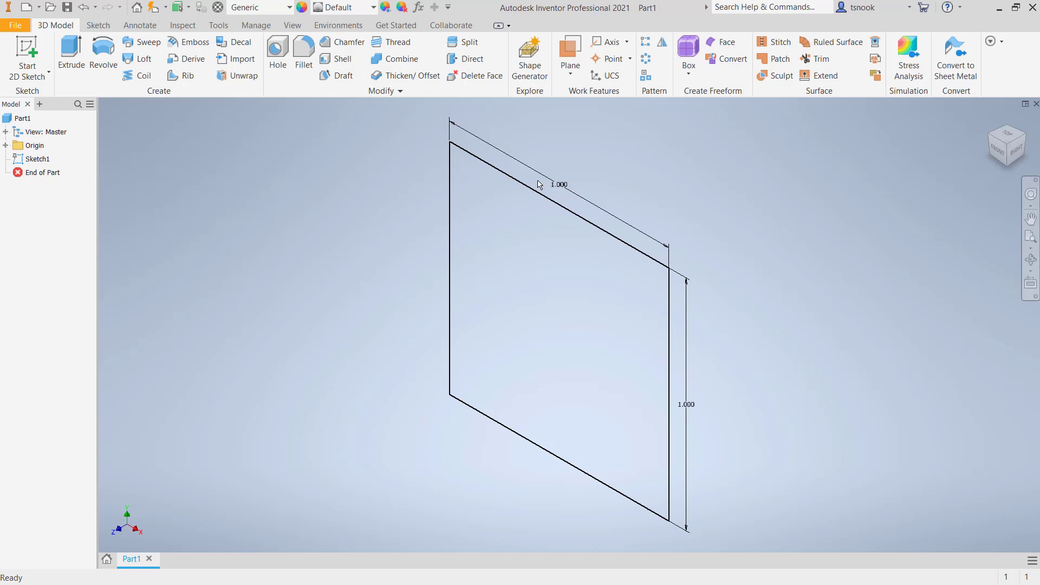
{"action": "left_click", "coordinate": [76, 57]}
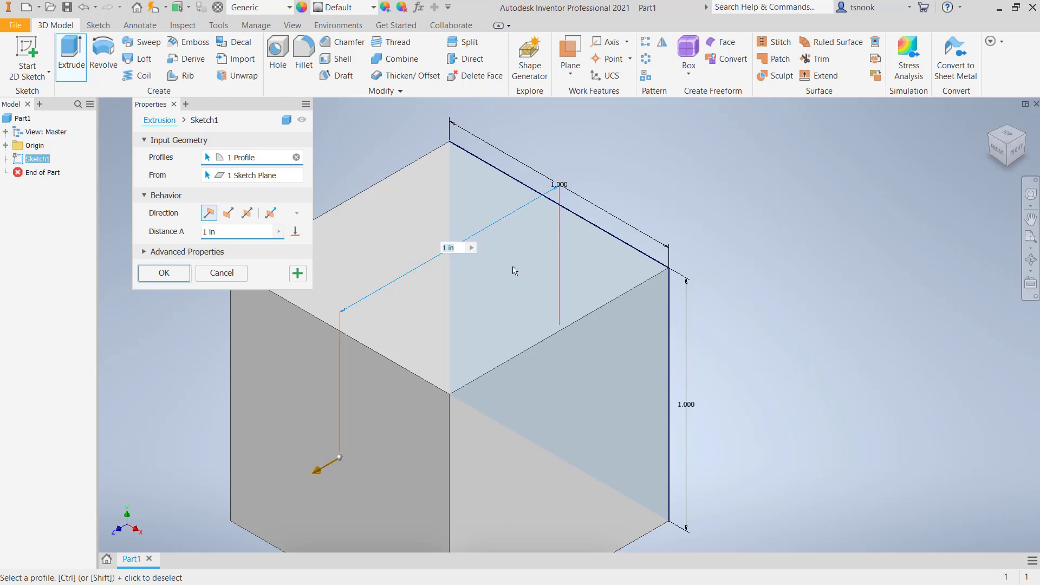
{"action": "left_click", "coordinate": [163, 273]}
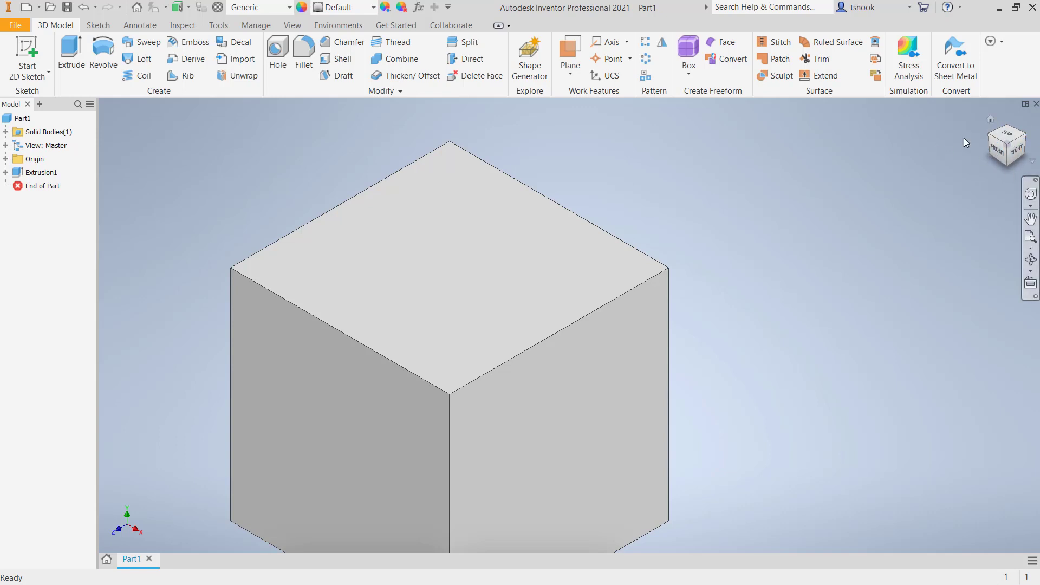
Step: Start a new 2D sketch on the front face of the cube
{"action": "left_click", "coordinate": [1006, 157]}
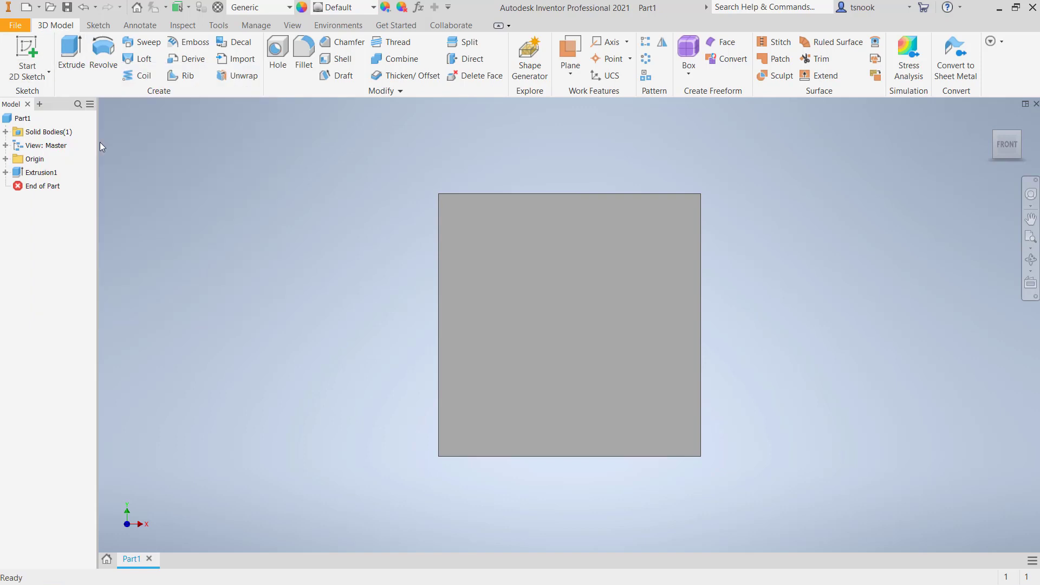
{"action": "left_click", "coordinate": [32, 79]}
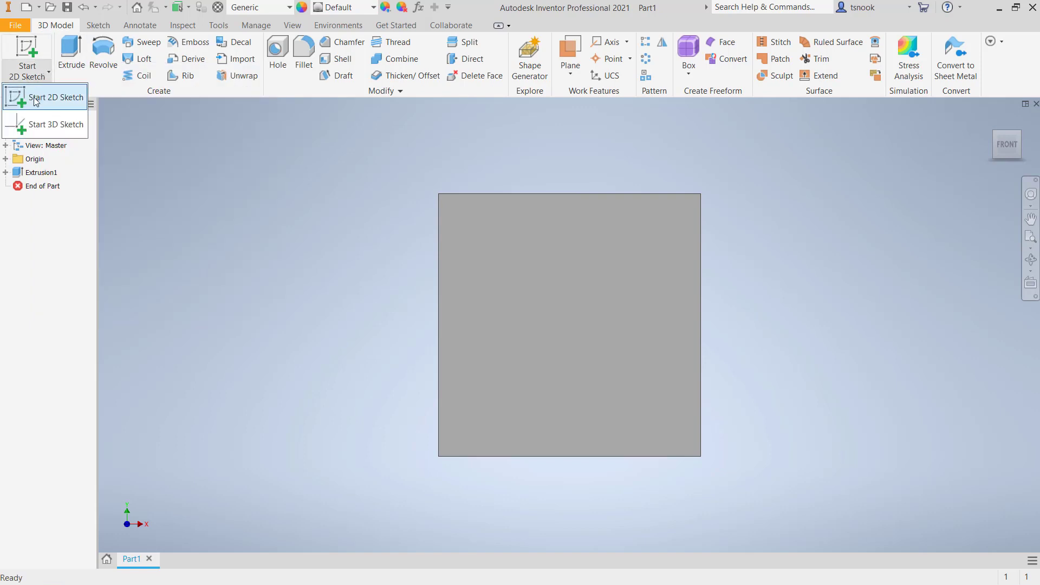
{"action": "left_click", "coordinate": [34, 96]}
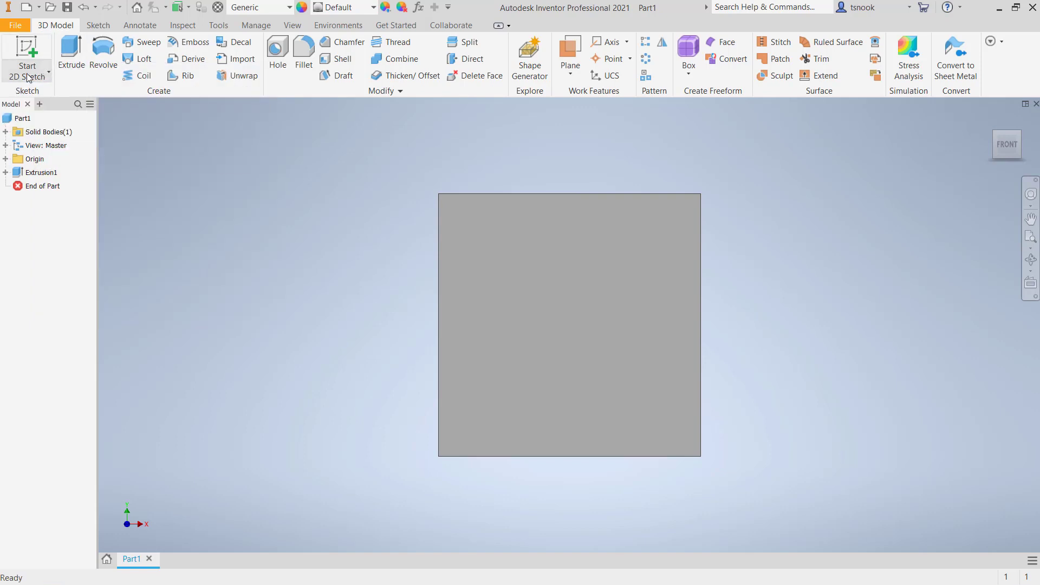
{"action": "left_click", "coordinate": [20, 46]}
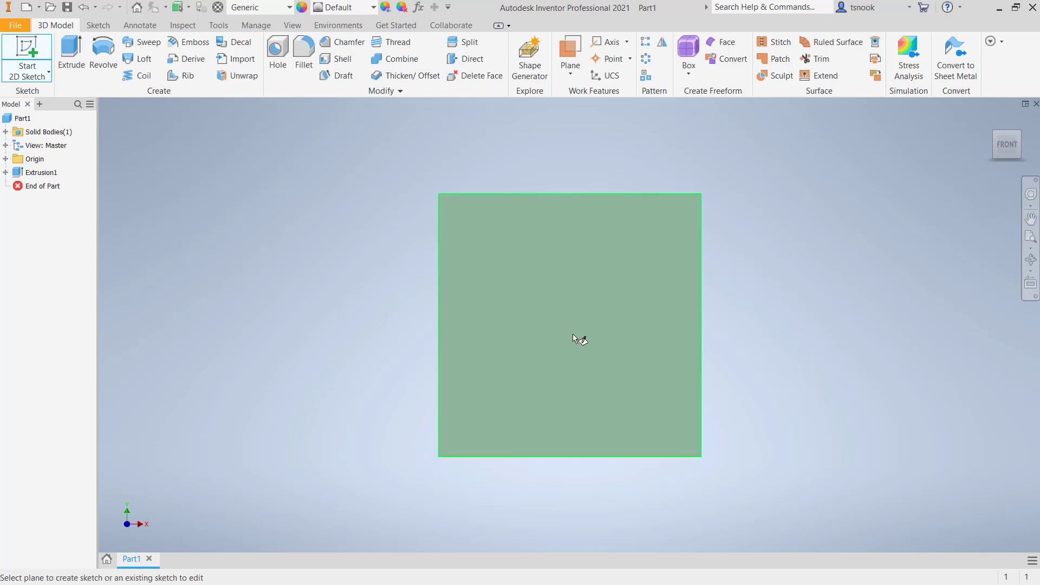
{"action": "left_click", "coordinate": [573, 333]}
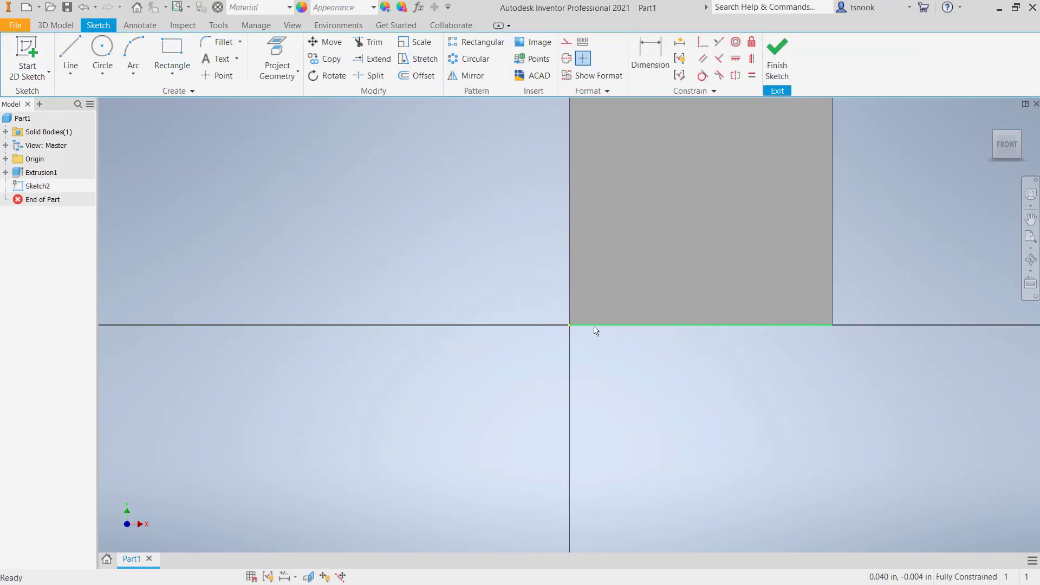
Step: Draw a 0.5 in diameter circle near the middle of the cube's front face
{"action": "left_click", "coordinate": [102, 52]}
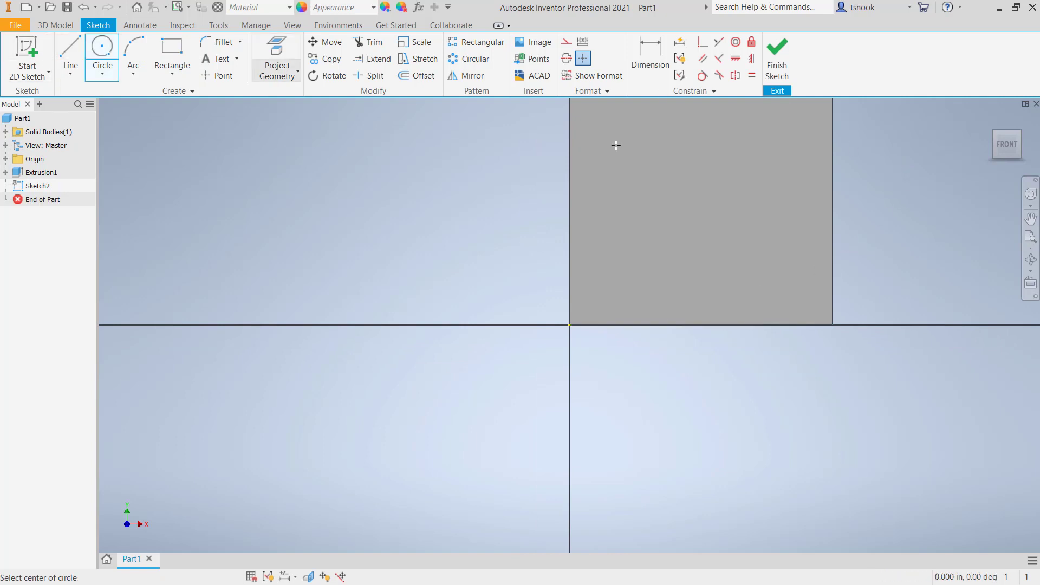
{"action": "left_click", "coordinate": [702, 177]}
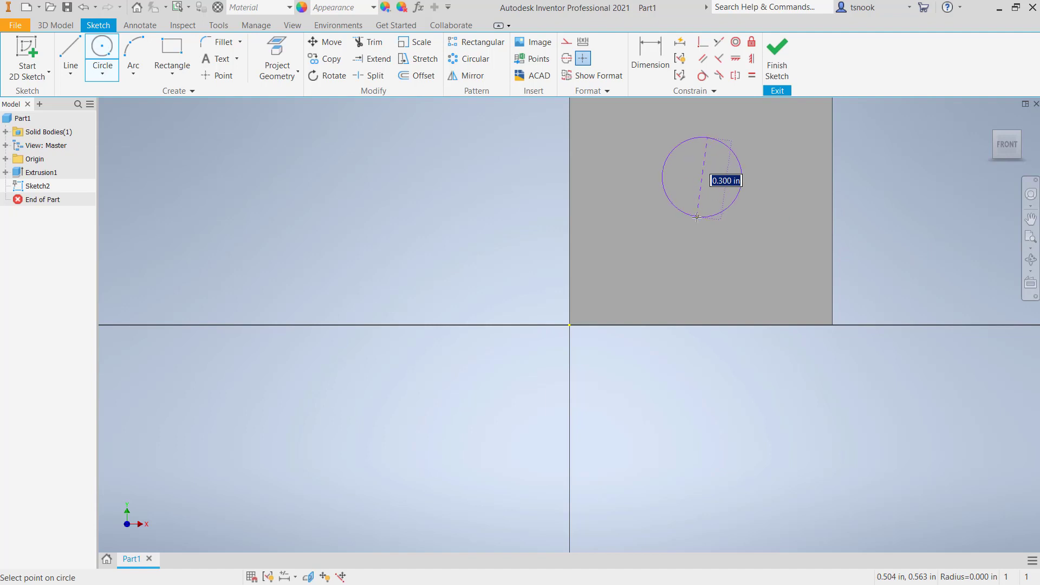
{"action": "type", "text": "."}
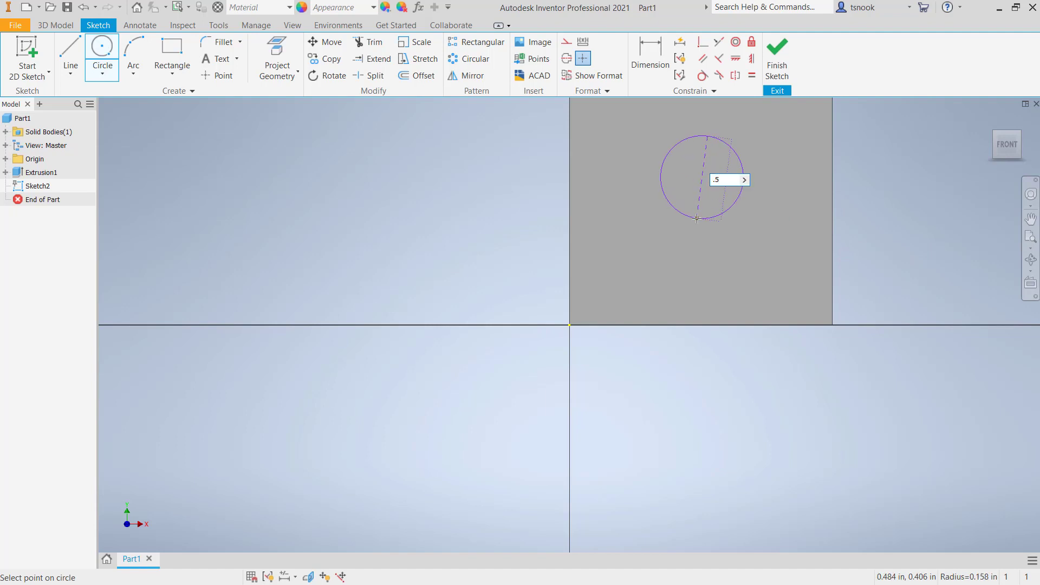
{"action": "type", "text": "5"}
{"action": "key", "text": "Return"}
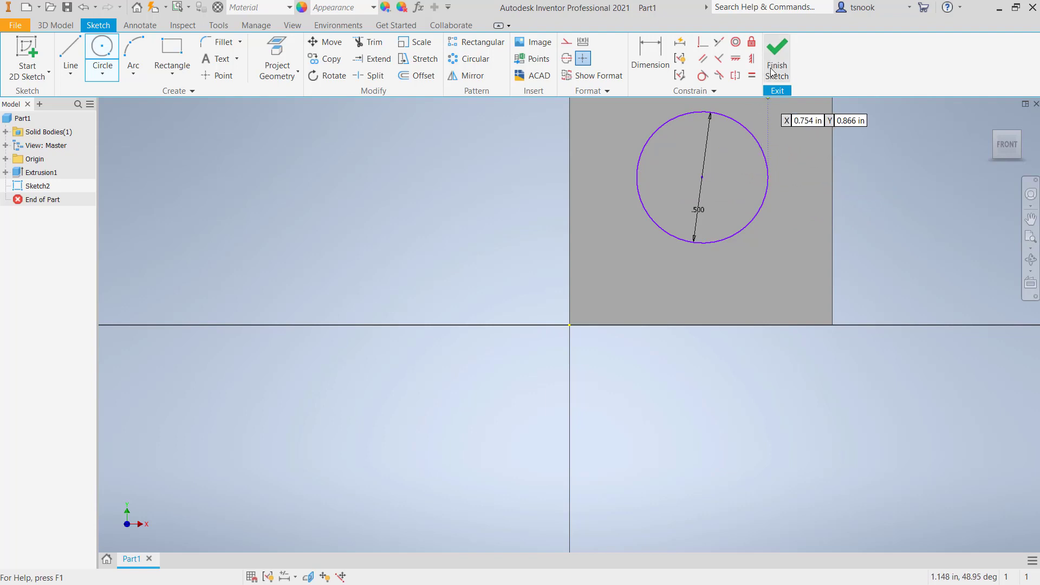
Step: Extrude the front-face circle as a cut 0.25 in deep into the cube
{"action": "left_click", "coordinate": [55, 25]}
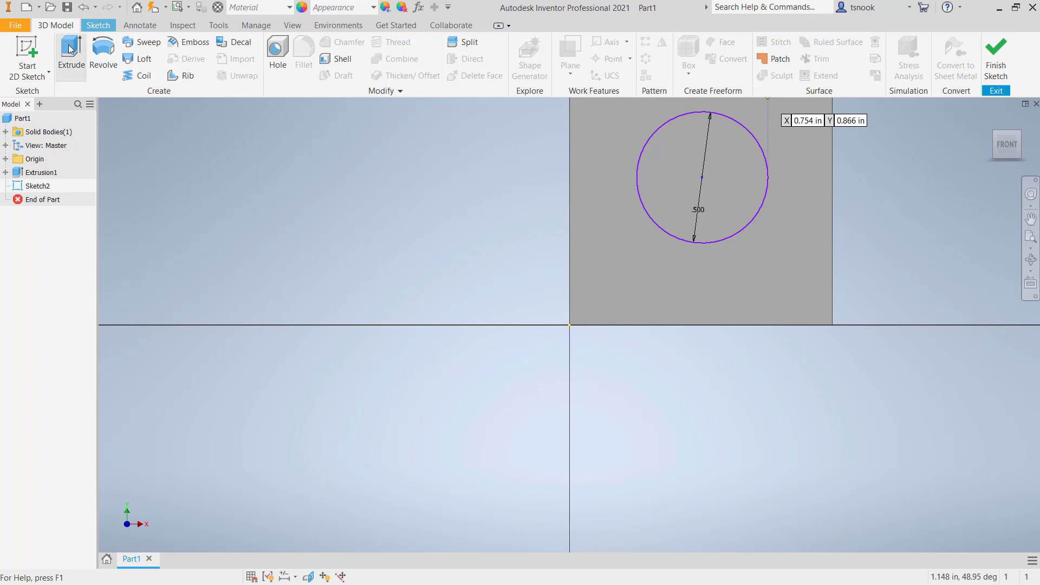
{"action": "left_click", "coordinate": [70, 52]}
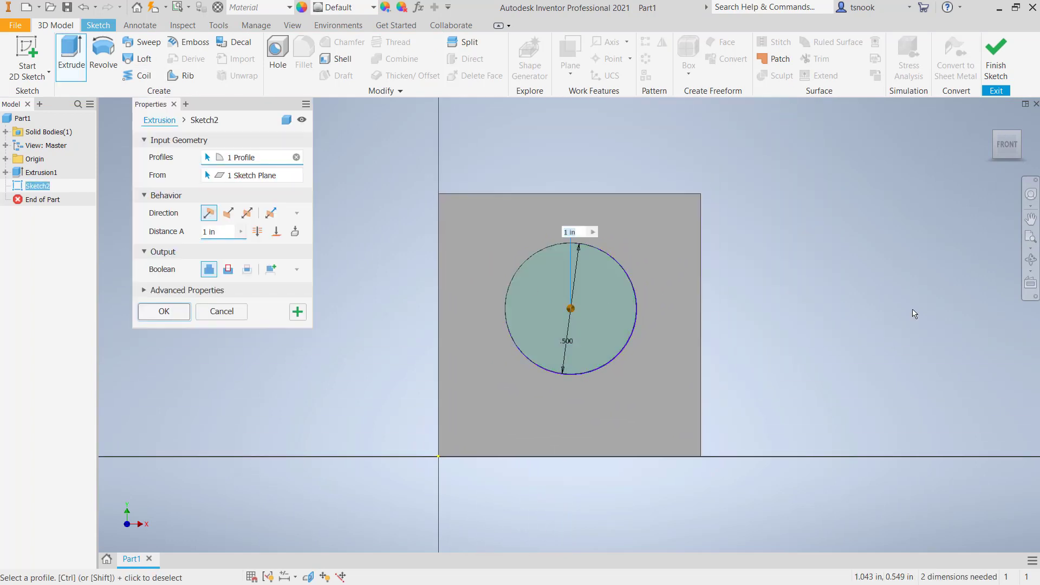
{"action": "left_click_drag", "start_coordinate": [1009, 146], "coordinate": [993, 153]}
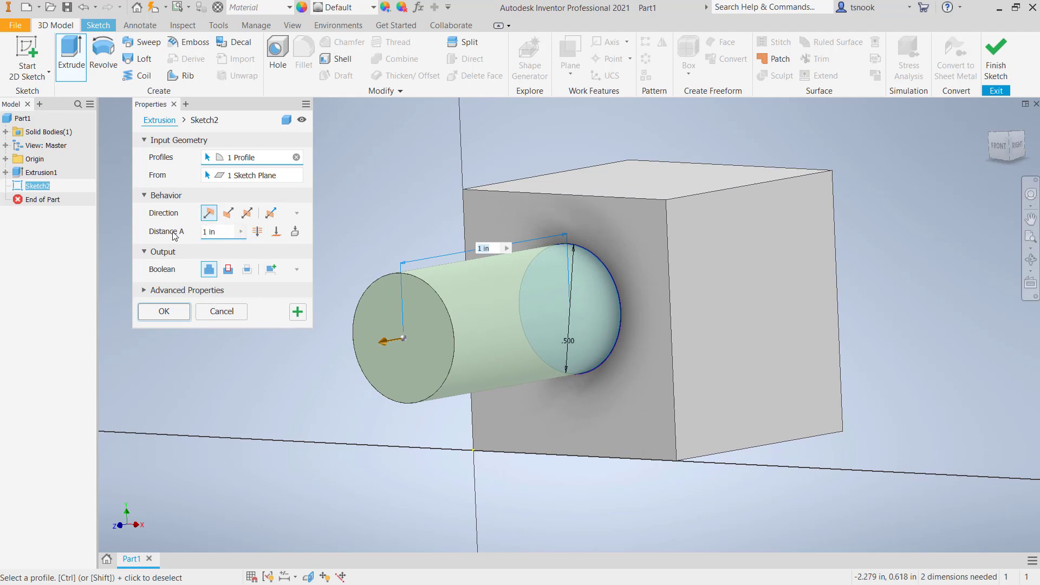
{"action": "left_click", "coordinate": [231, 214]}
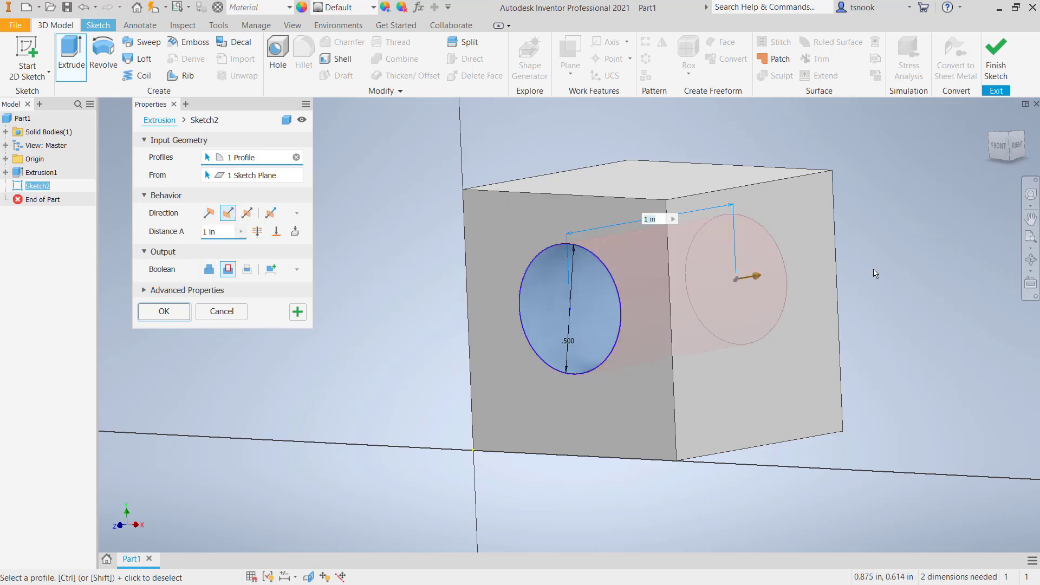
{"action": "mouse_move", "coordinate": [1004, 149]}
{"action": "left_mouse_down"}
{"action": "mouse_move", "coordinate": [968, 156]}
{"action": "mouse_move", "coordinate": [949, 181]}
{"action": "mouse_move", "coordinate": [1000, 132]}
{"action": "mouse_move", "coordinate": [998, 150]}
{"action": "left_mouse_up"}
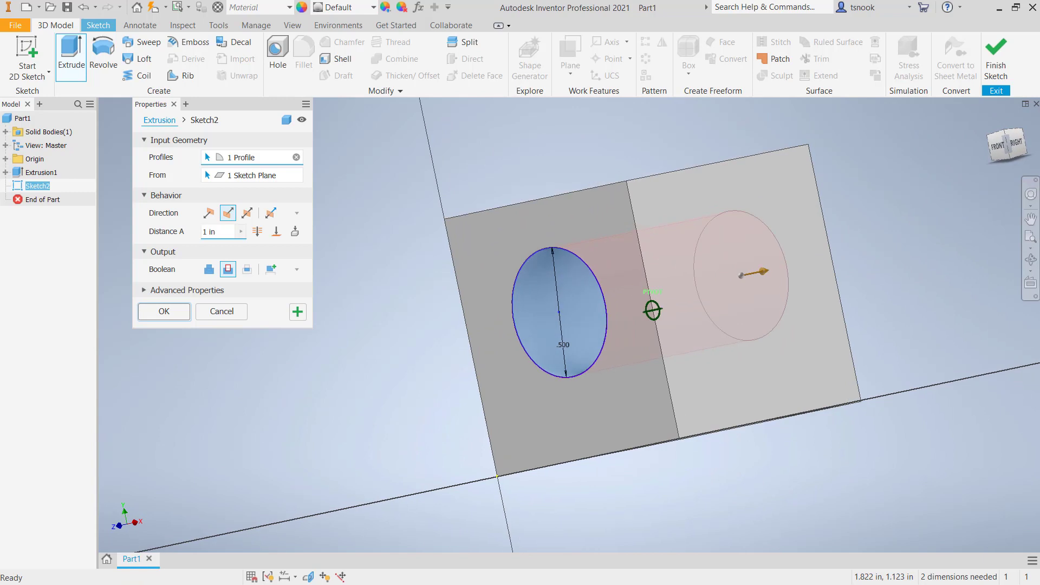
{"action": "double_click", "coordinate": [207, 234]}
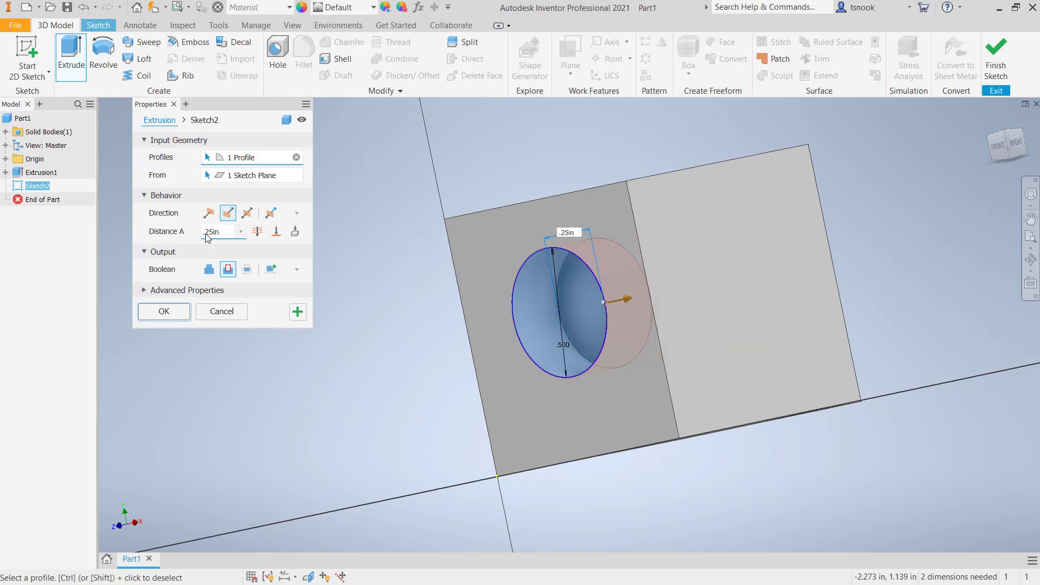
{"action": "key", "text": "Return"}
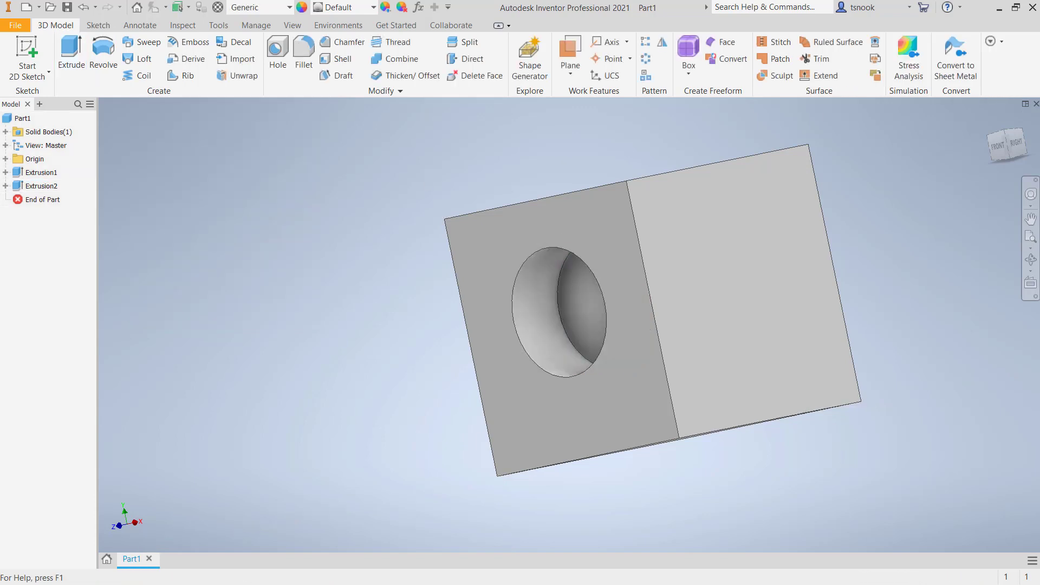
Step: Start a new 2D sketch on the top face of the cube
{"action": "left_click", "coordinate": [998, 146]}
{"action": "mouse_move", "coordinate": [1007, 146]}
{"action": "left_mouse_down"}
{"action": "mouse_move", "coordinate": [996, 181]}
{"action": "mouse_move", "coordinate": [1008, 205]}
{"action": "left_mouse_up"}
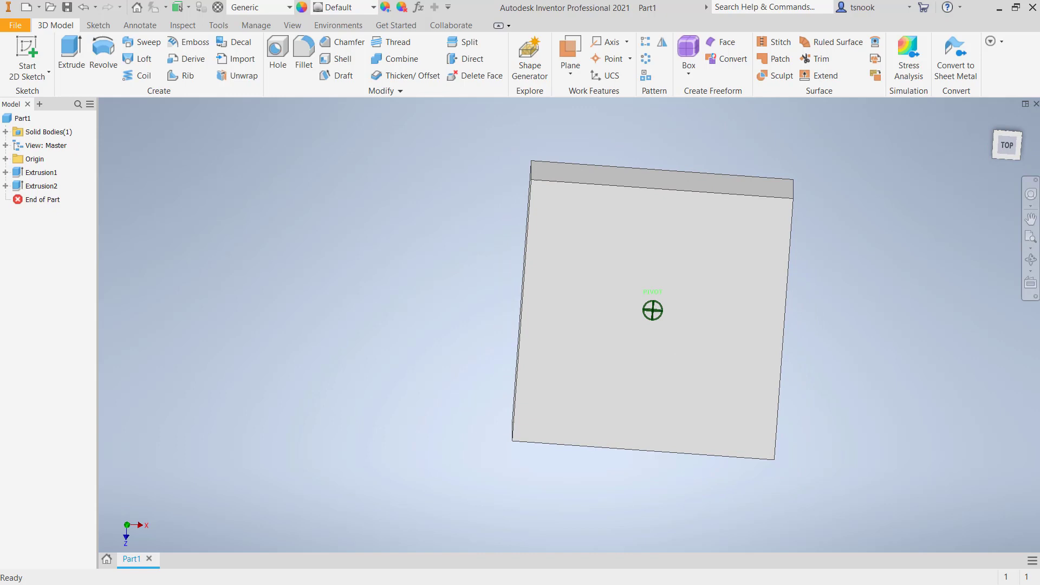
{"action": "left_click", "coordinate": [1008, 146]}
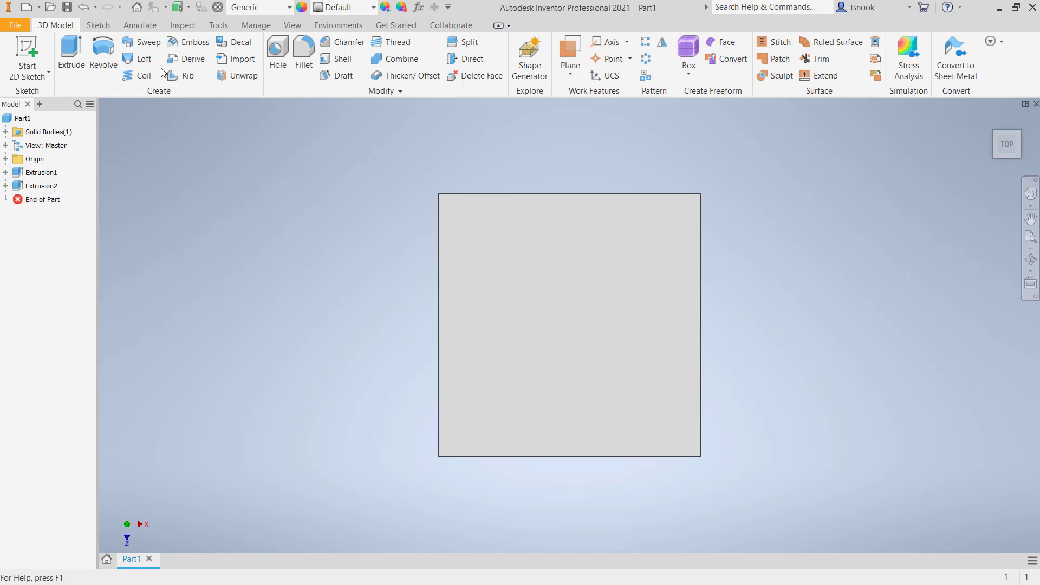
{"action": "left_click", "coordinate": [28, 47]}
{"action": "left_click", "coordinate": [666, 329]}
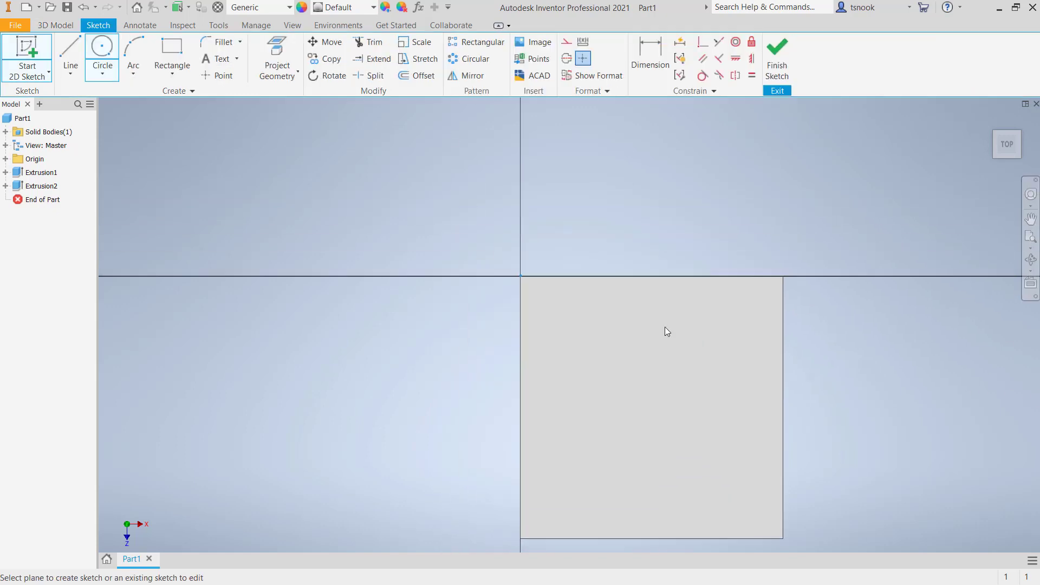
Step: Draw a 0.5 in diameter circle near the middle of the cube's top face
{"action": "left_click", "coordinate": [102, 54]}
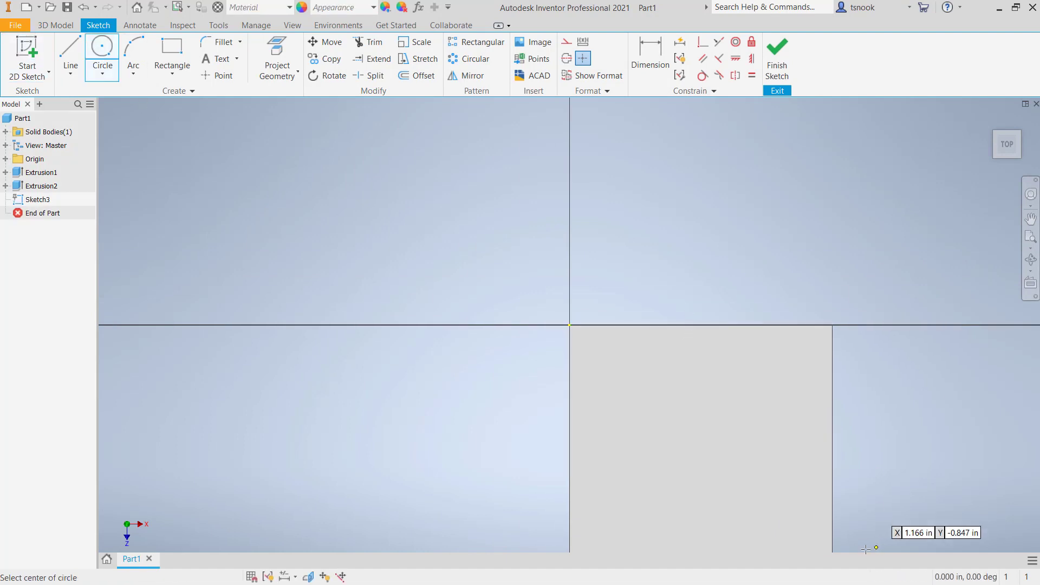
{"action": "left_click", "coordinate": [708, 458]}
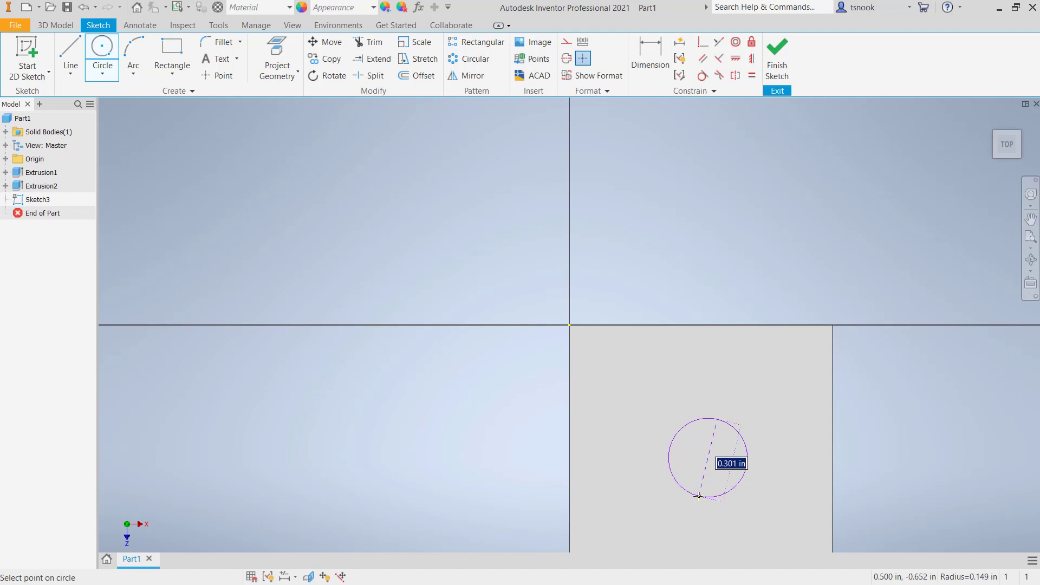
{"action": "type", "text": ".5"}
{"action": "key", "text": "Return"}
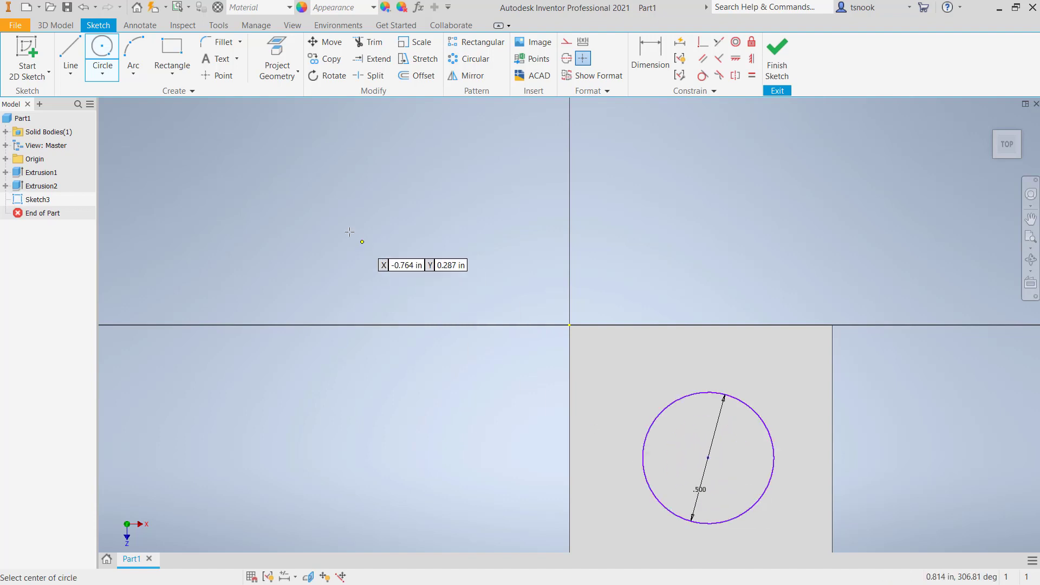
Step: Extrude the top-face circle 0.25 in outward from the cube, joining it to the solid
{"action": "left_click", "coordinate": [55, 25]}
{"action": "left_click", "coordinate": [70, 54]}
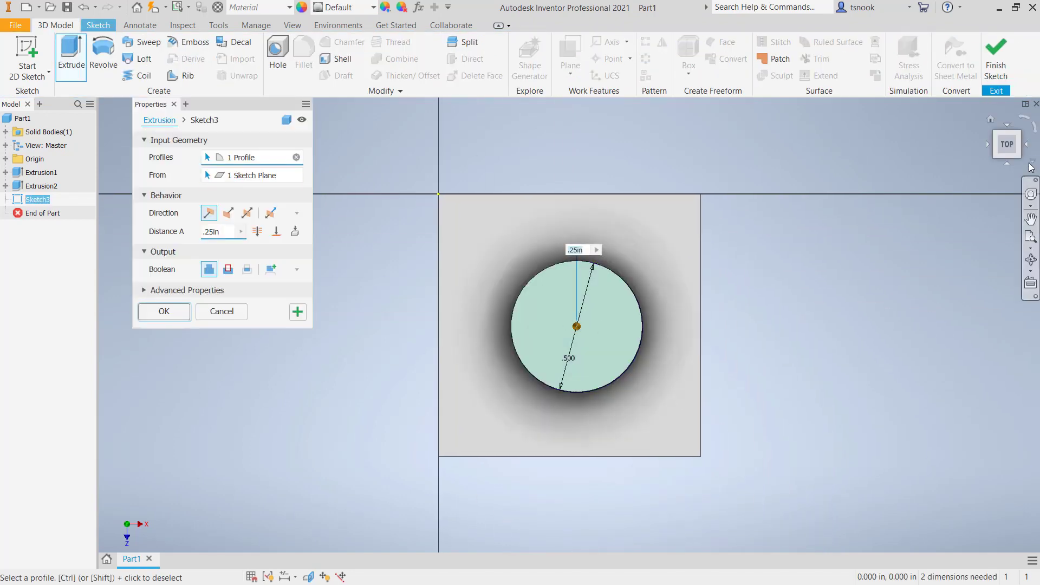
{"action": "left_click", "coordinate": [1013, 149]}
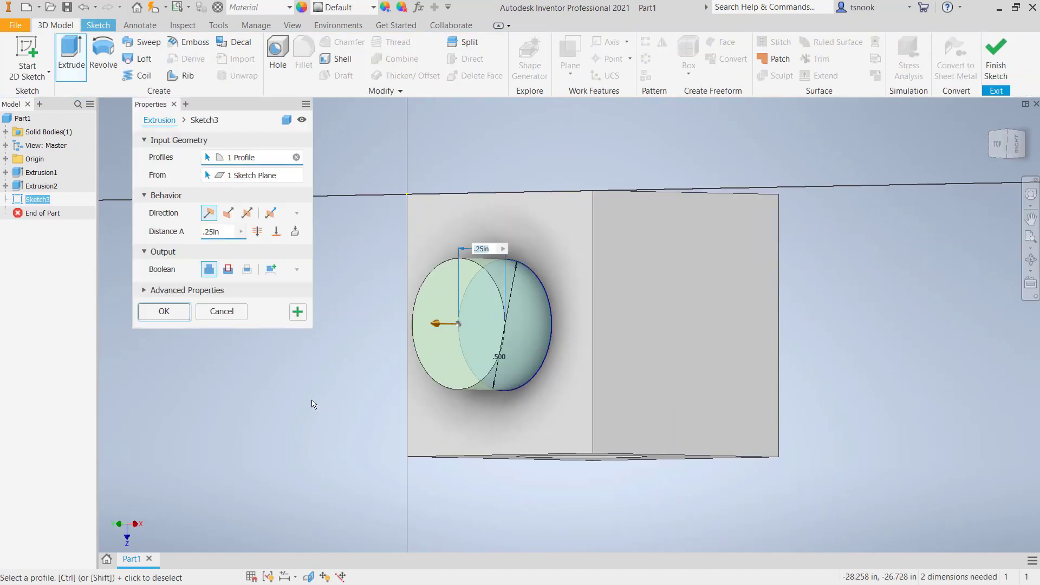
{"action": "left_click", "coordinate": [162, 312]}
Step: Switch to Snipping Tool and capture a new snip of the cube showing its front hole and top cylinder
{"action": "mouse_move", "coordinate": [1004, 147]}
{"action": "left_mouse_down"}
{"action": "mouse_move", "coordinate": [1008, 104]}
{"action": "mouse_move", "coordinate": [1027, 120]}
{"action": "mouse_move", "coordinate": [986, 103]}
{"action": "mouse_move", "coordinate": [978, 134]}
{"action": "mouse_move", "coordinate": [986, 105]}
{"action": "left_mouse_up"}
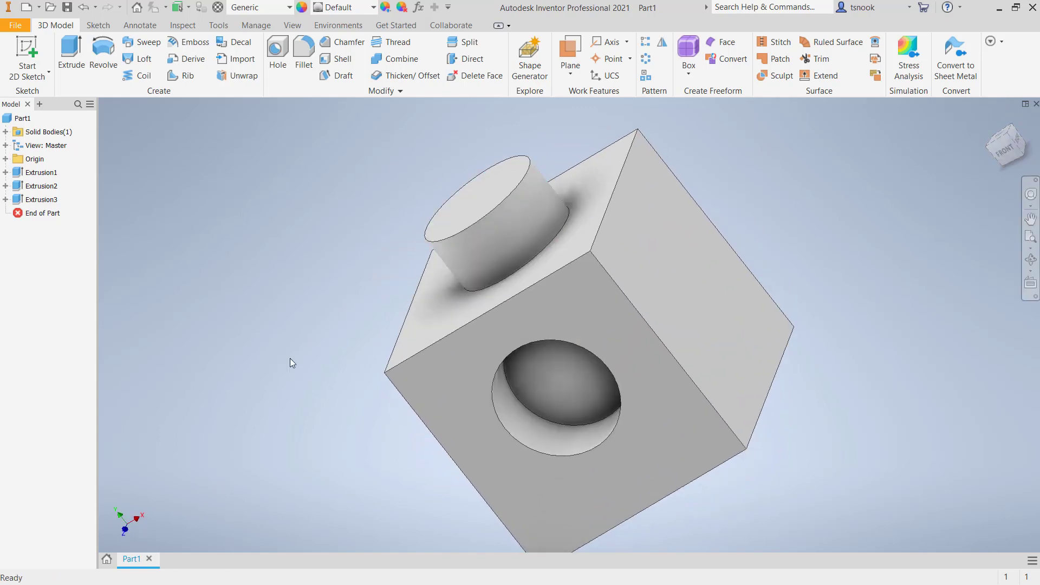
{"action": "left_click", "coordinate": [1017, 12]}
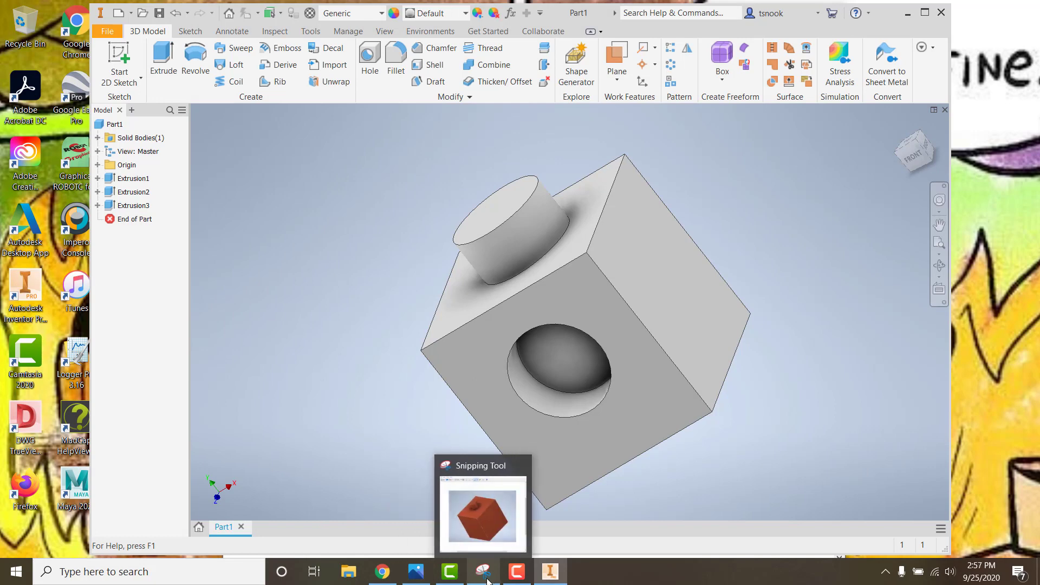
{"action": "left_click", "coordinate": [142, 572]}
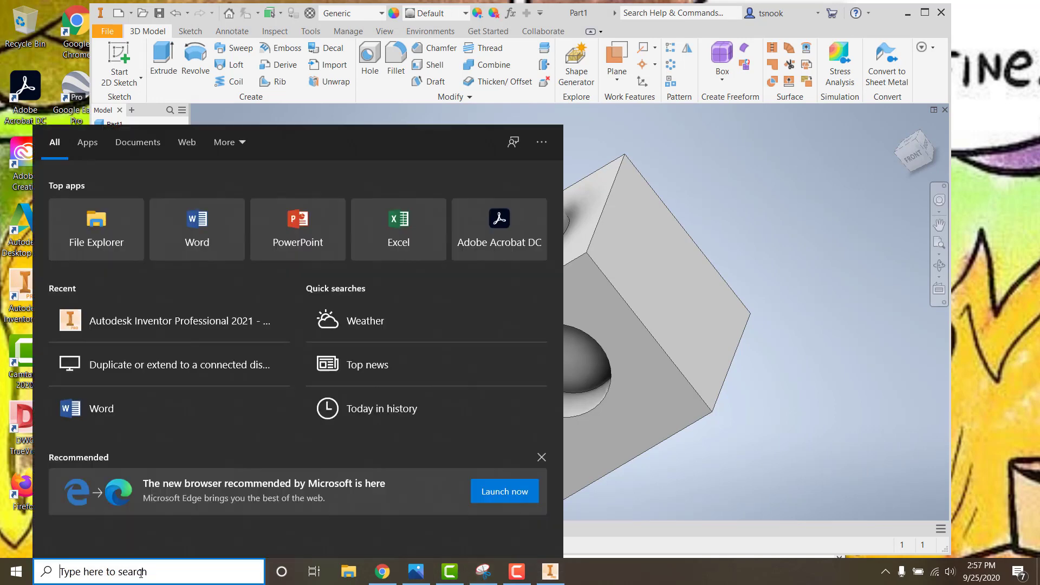
{"action": "type", "text": "snip"}
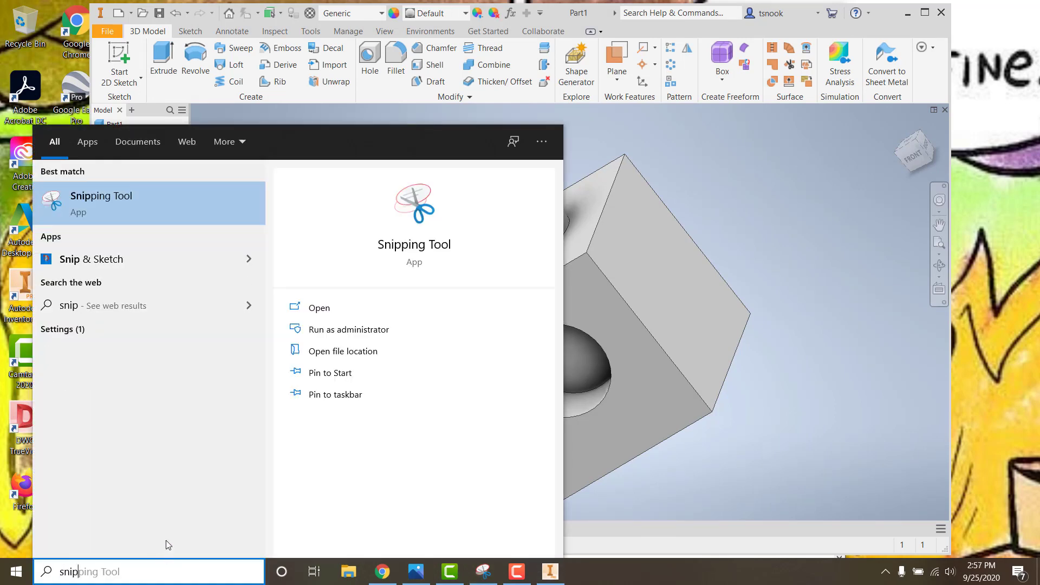
{"action": "left_click", "coordinate": [150, 200]}
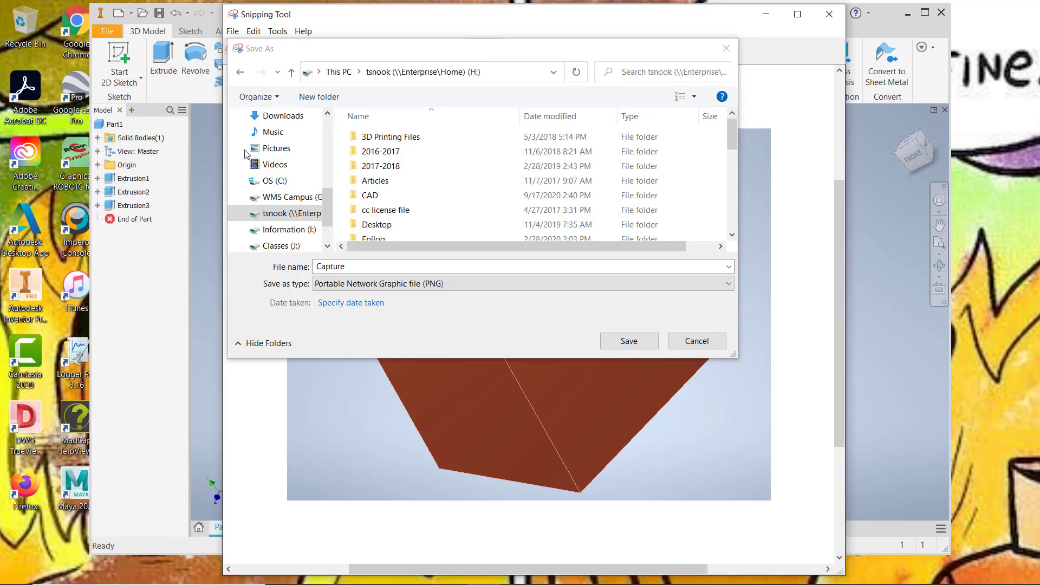
{"action": "left_click", "coordinate": [691, 341]}
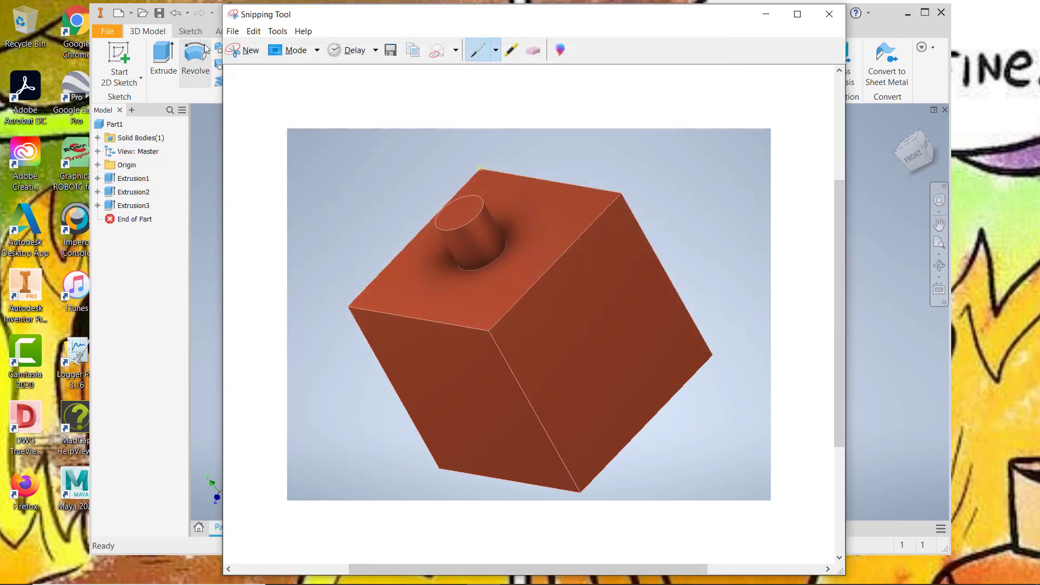
{"action": "left_click", "coordinate": [249, 52]}
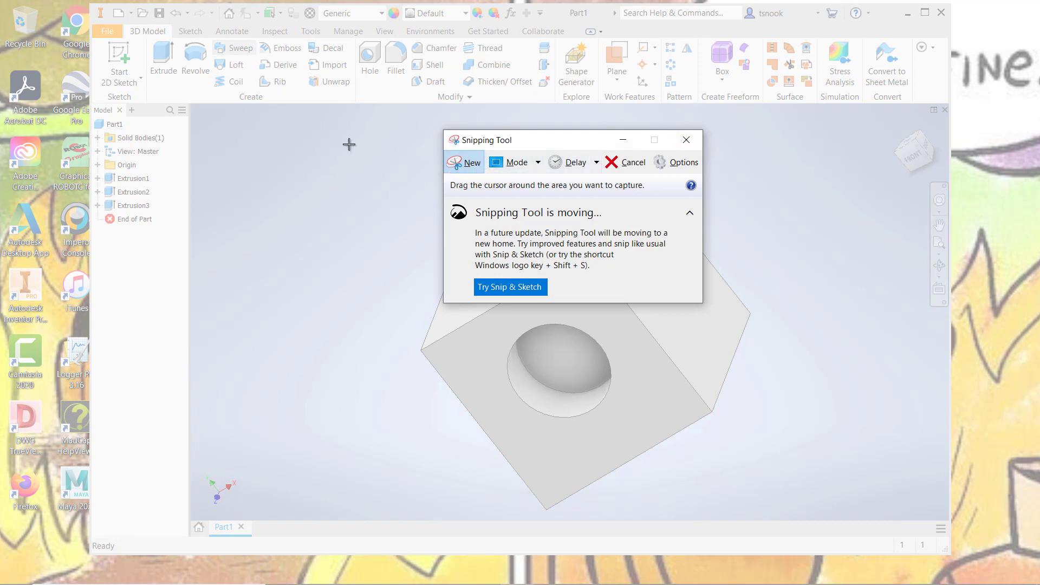
{"action": "left_click_drag", "start_coordinate": [348, 141], "coordinate": [807, 516]}
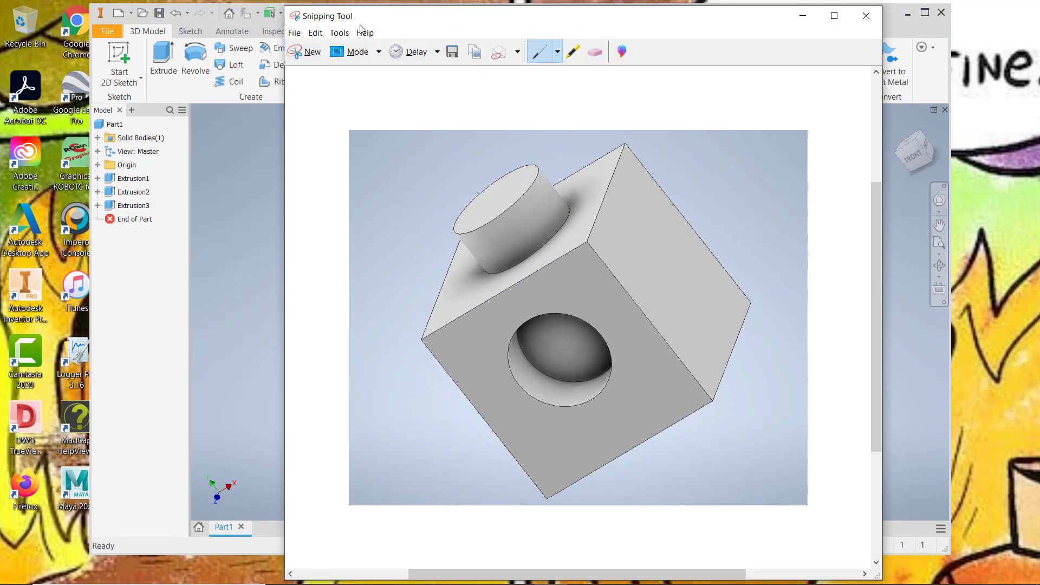
Step: Save the snip to the Desktop as a PNG file named "example cube"
{"action": "left_click", "coordinate": [294, 32]}
{"action": "left_click", "coordinate": [306, 64]}
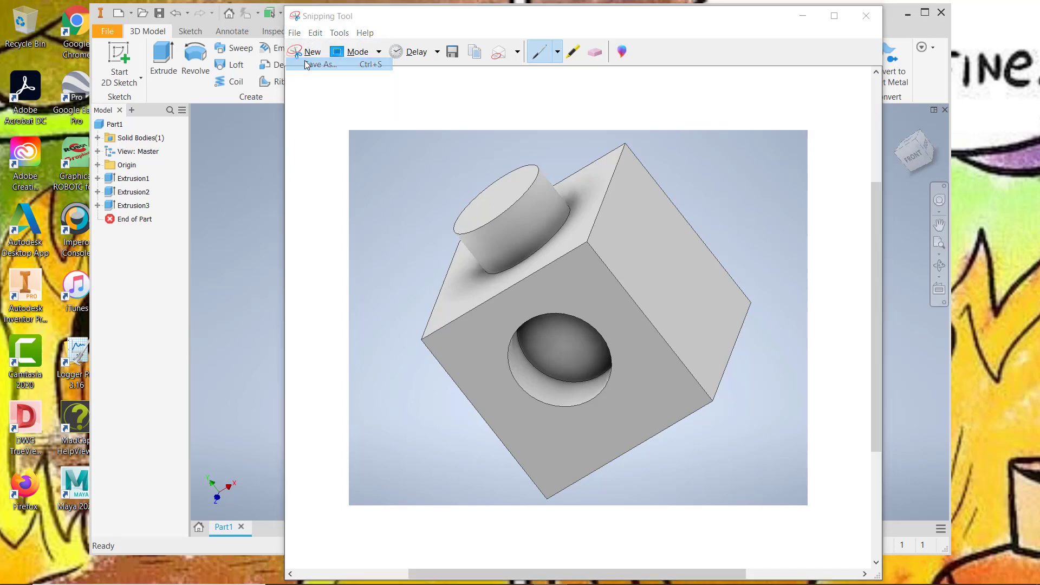
{"action": "left_click", "coordinate": [430, 73]}
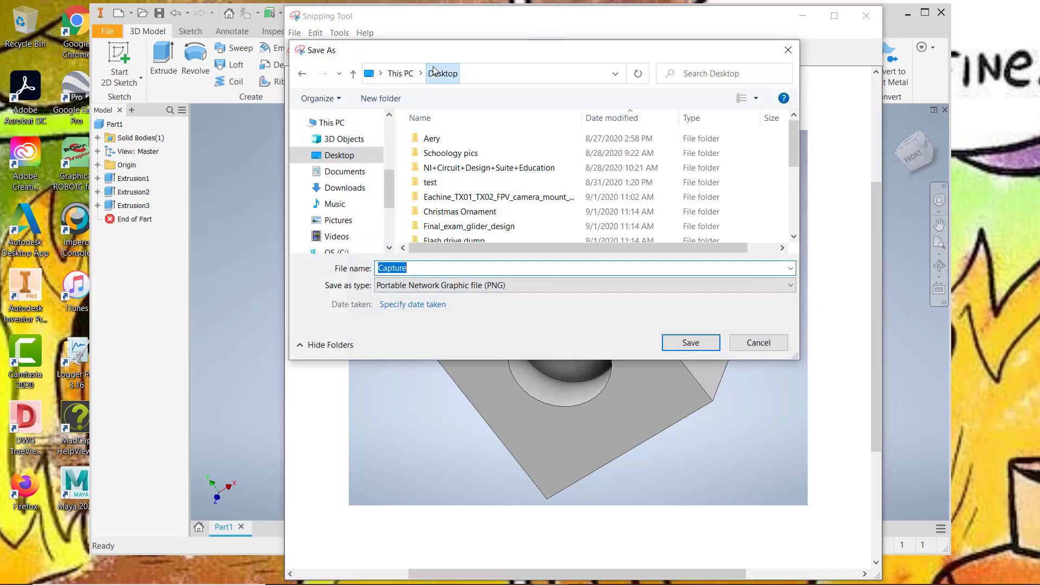
{"action": "type", "text": "example cub"}
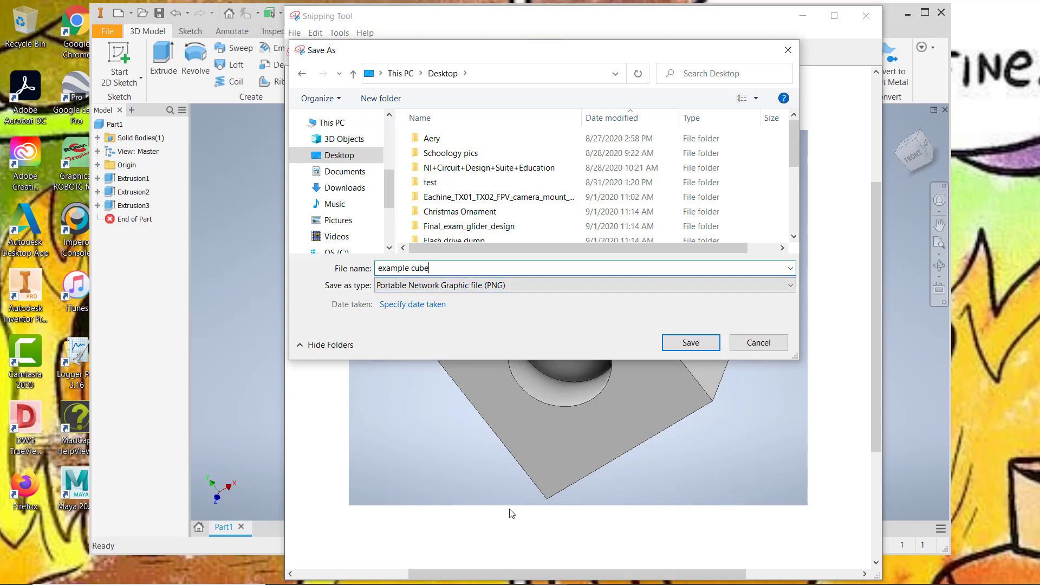
{"action": "left_click", "coordinate": [689, 344]}
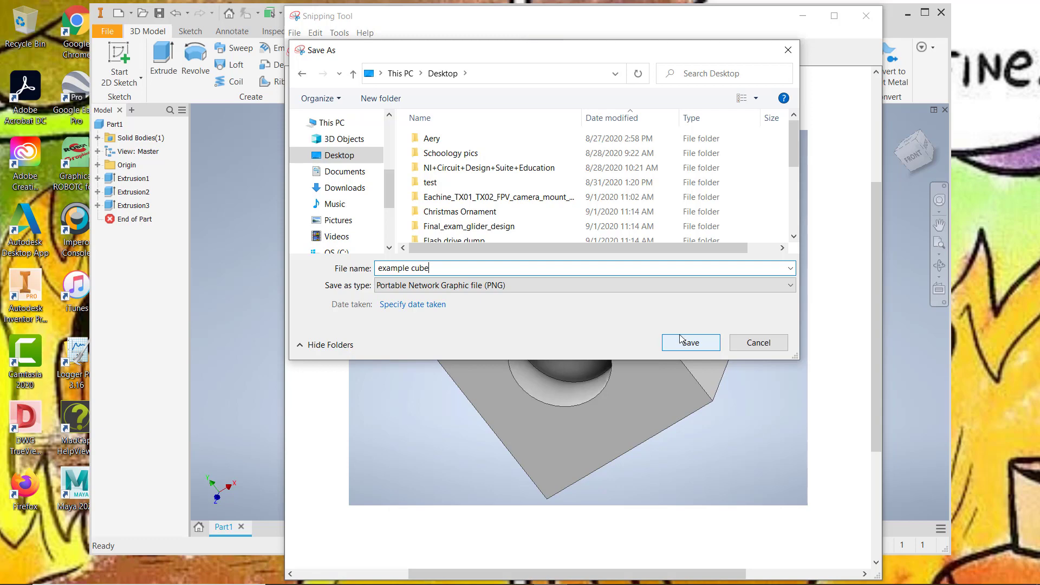